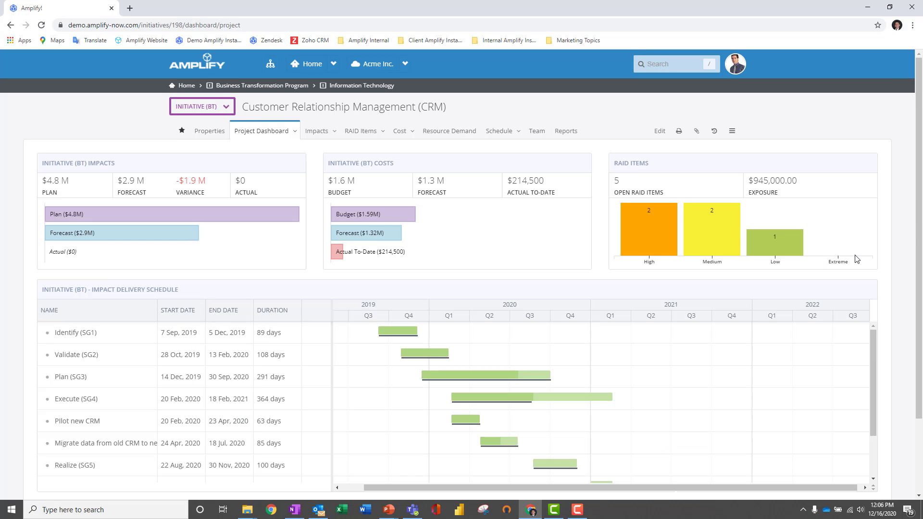
Open the "Decrease in subscription license costs" benefit from the CRM initiative's schedule and examine its impact realisation plan
scroll(769, 270, "down", 2)
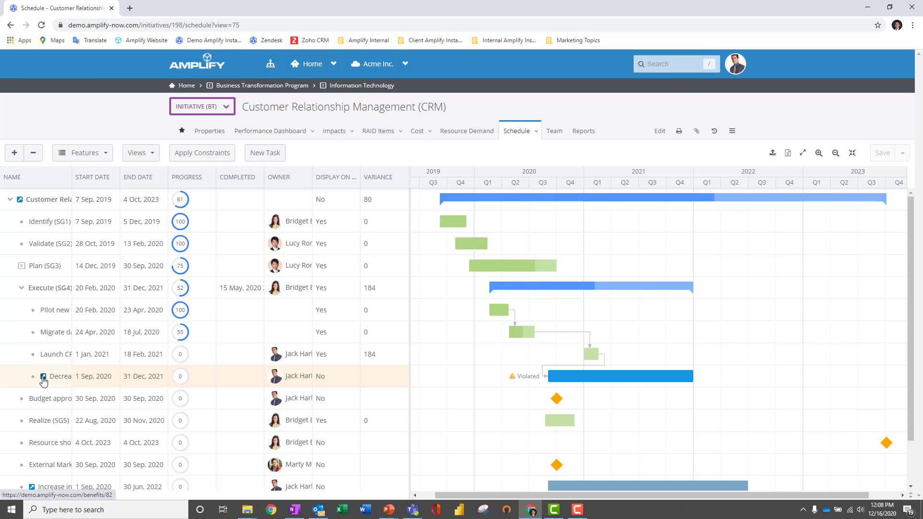
left_click(44, 381)
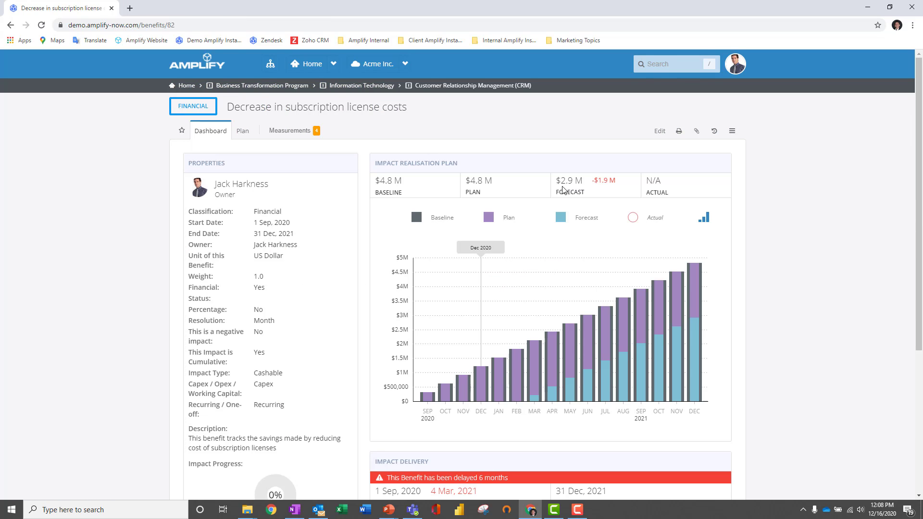
mouse_move(608, 184)
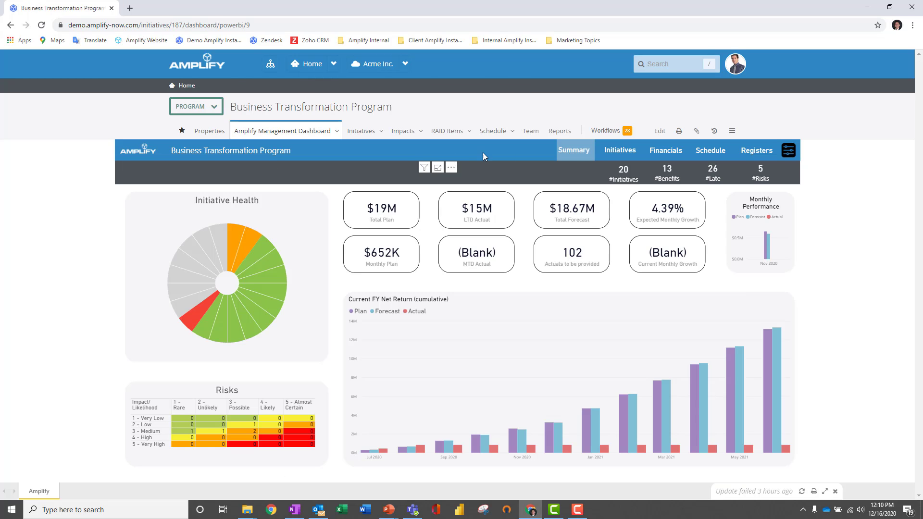
Show the Initiatives page of the Business Transformation Program's Amplify Management dashboard
left_click(610, 152)
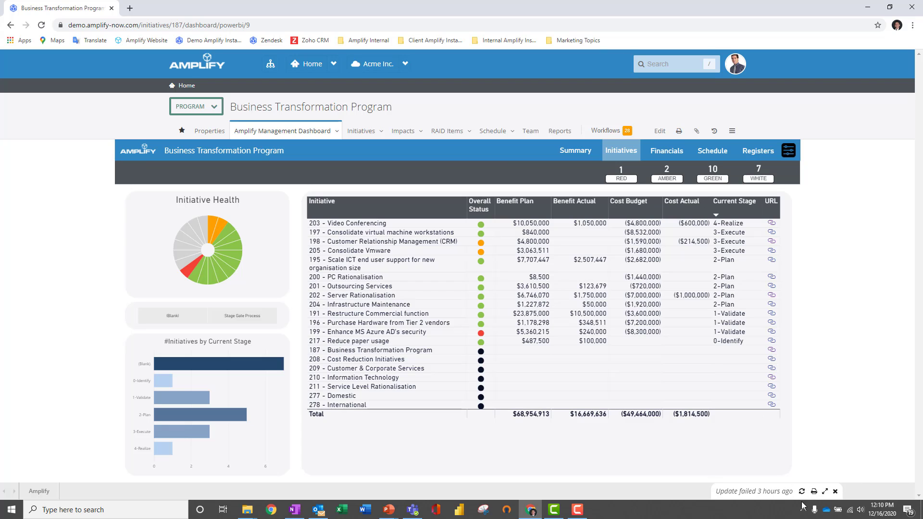
left_click(814, 492)
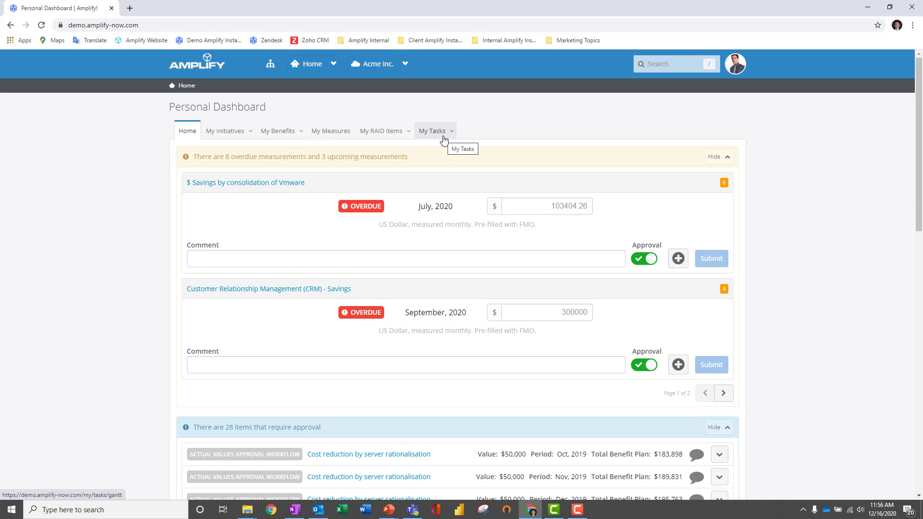
In the hierarchy map, expand the Business Transformation Program, its Cost Reduction Initiatives, Customer & Corporate Services and Information Technology workstreams, and the International sub-stream
left_click(272, 67)
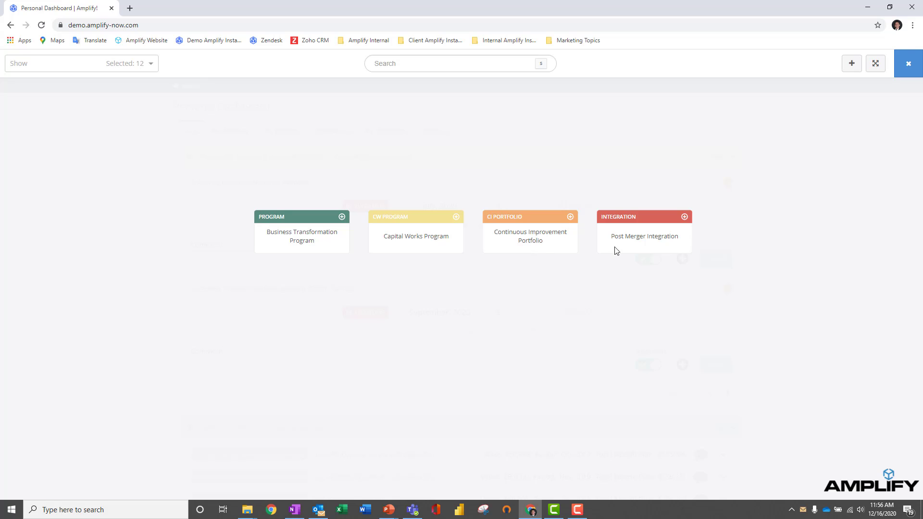
left_click_drag(325, 189, 413, 159)
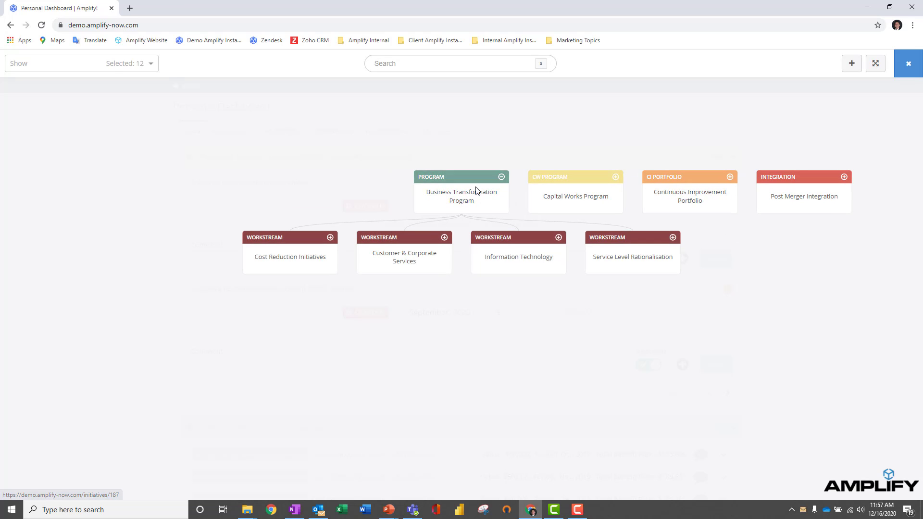
left_click(330, 238)
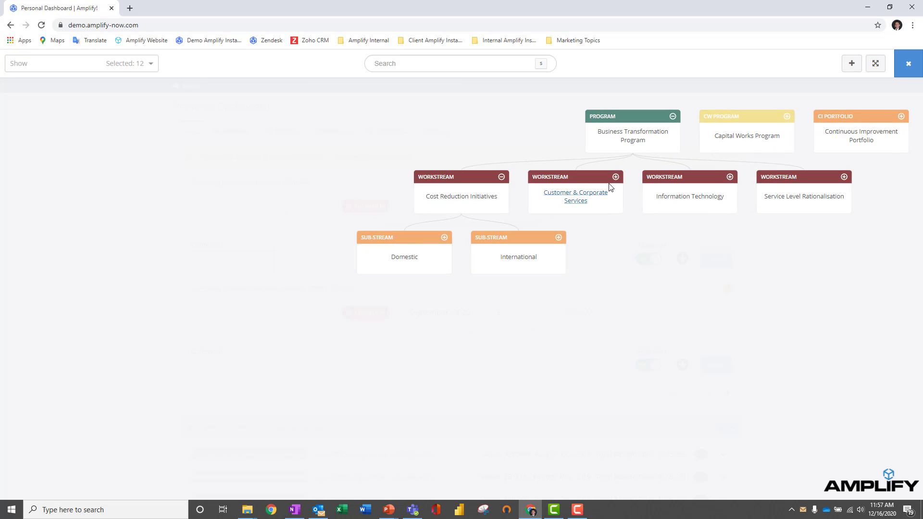
left_click(616, 176)
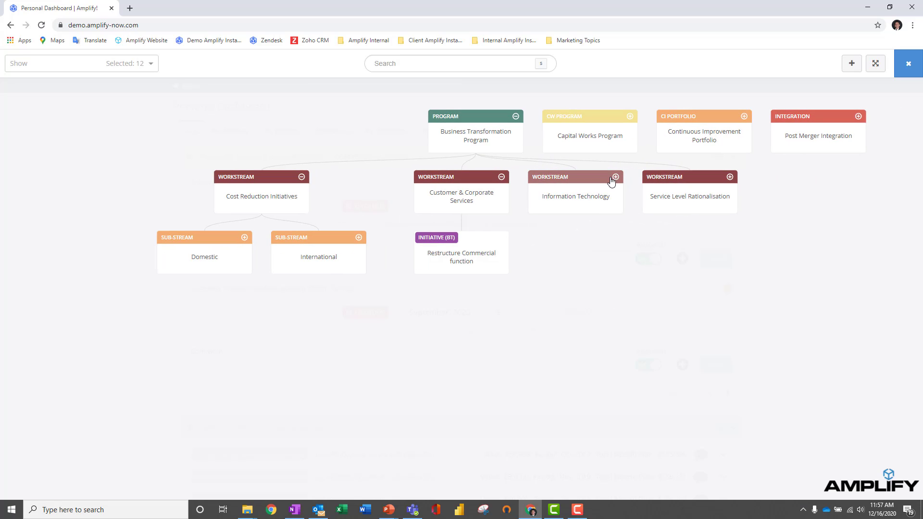
left_click(615, 177)
left_click_drag(382, 367, 881, 386)
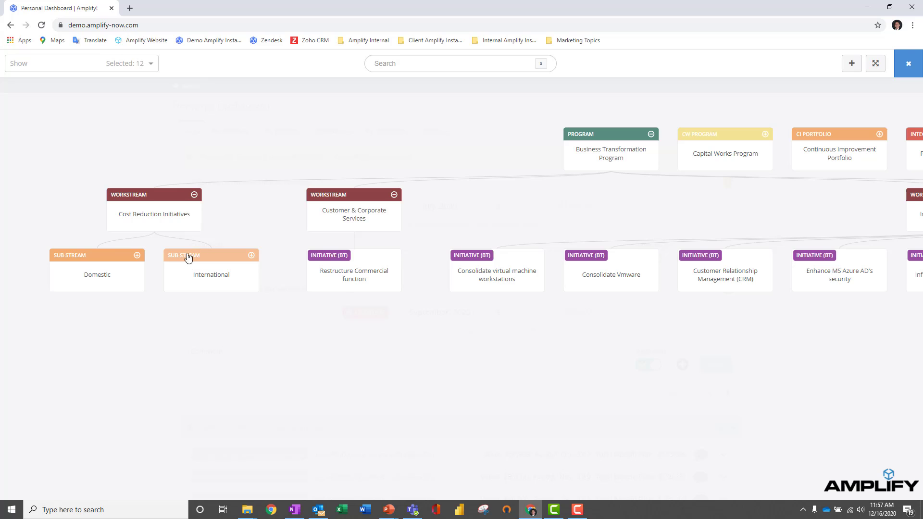
left_click(251, 255)
left_click_drag(293, 304, 67, 386)
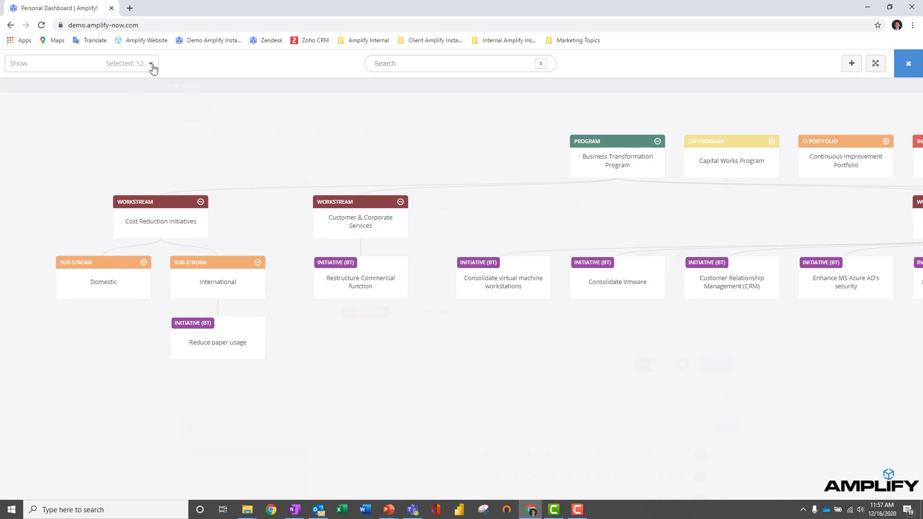
Add the Goals and Financial impact types to the items shown in the hierarchy map
left_click(151, 64)
left_click_drag(155, 126, 144, 290)
left_click(22, 308)
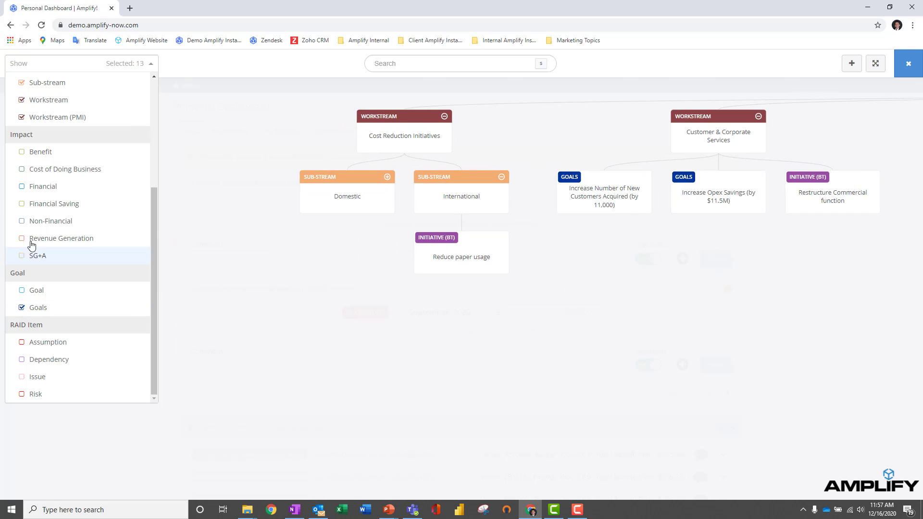
left_click(25, 191)
left_click(807, 274)
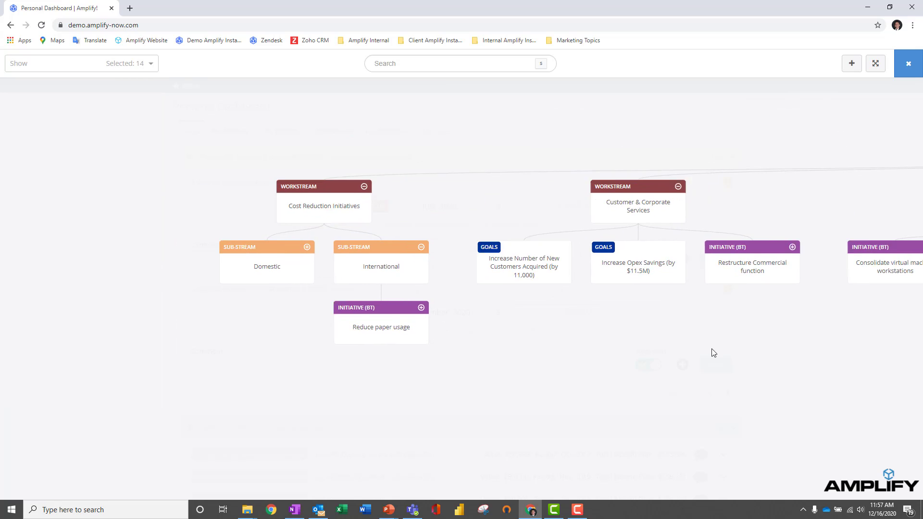
Expand the Restructure Commercial function and Reduce paper usage initiatives to show their financial impacts
left_click(776, 253)
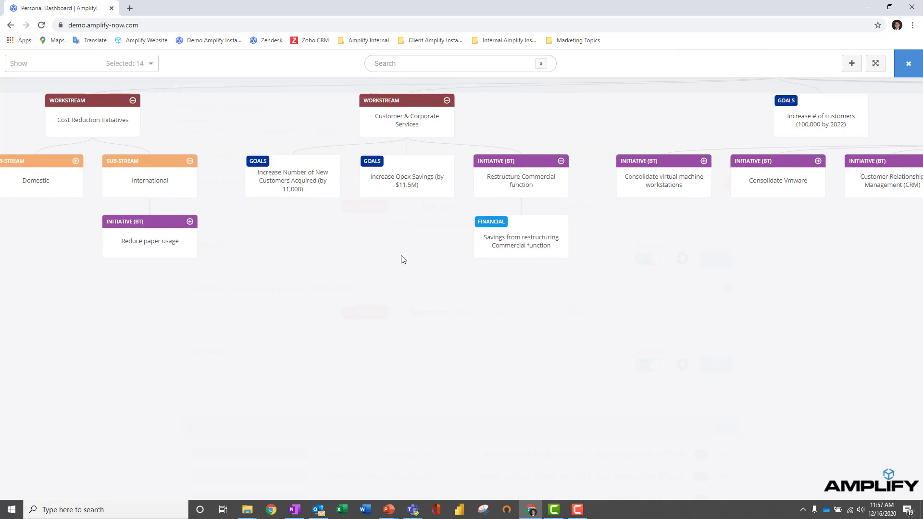
left_click(307, 227)
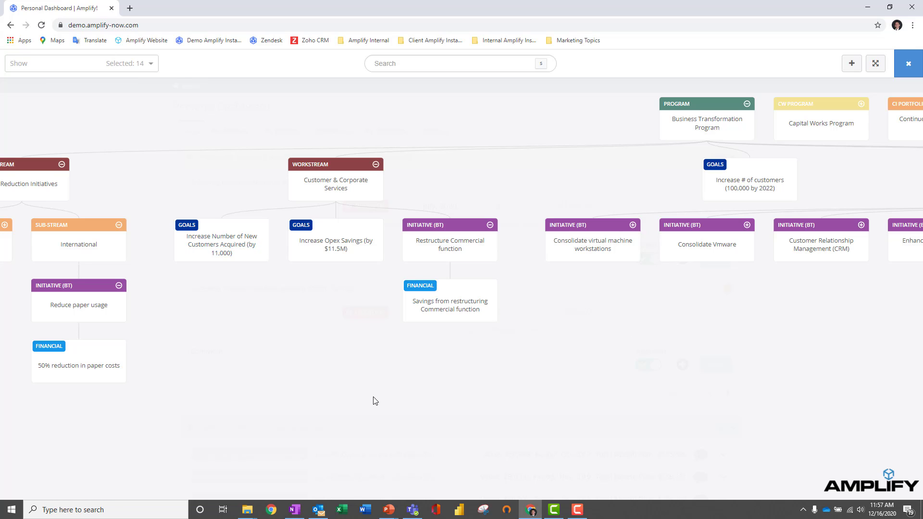
left_click_drag(373, 399, 426, 375)
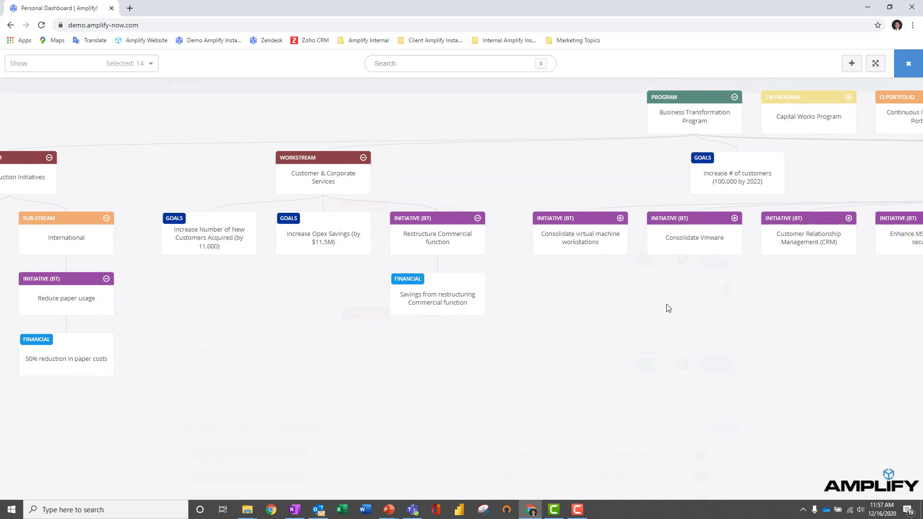
Open the goal "Reduce OpEx spend ($20m per year by 2022)" and examine its chart and contributing initiatives
left_click_drag(694, 334, 331, 346)
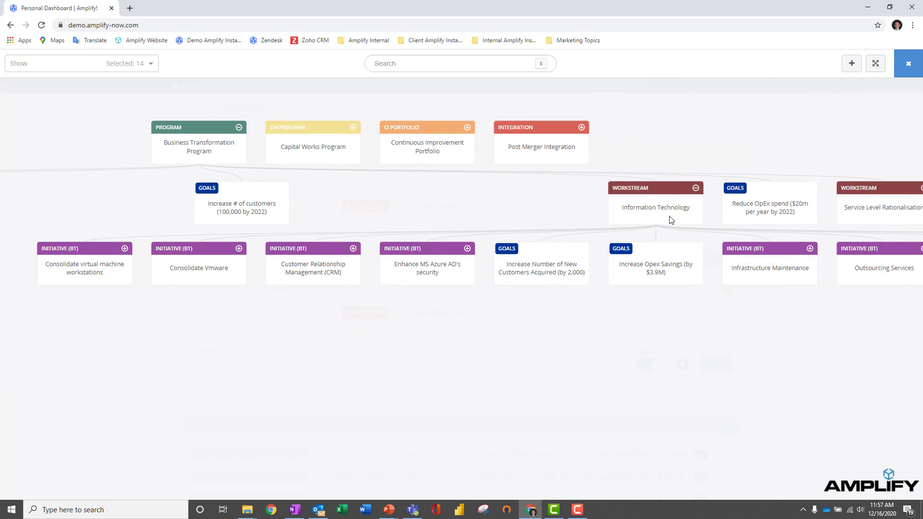
left_click(759, 210)
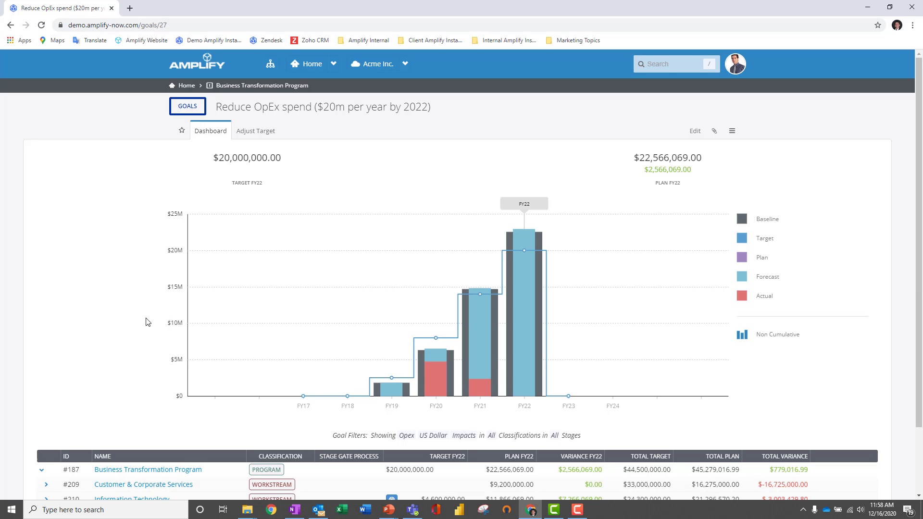
mouse_move(389, 392)
scroll(779, 299, "down", 2)
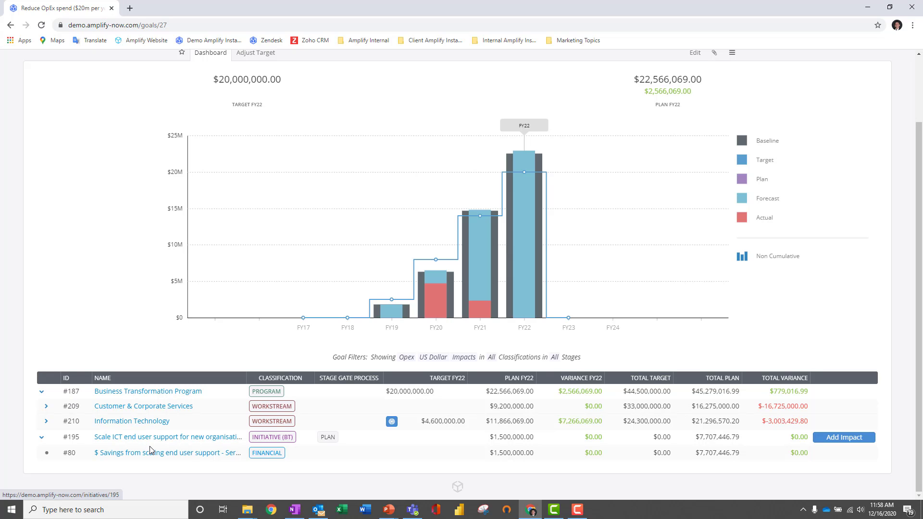
Open the Business Transformation Program's Stage Gate Process dashboard and inspect the initiatives and charts in its stages
left_click(140, 393)
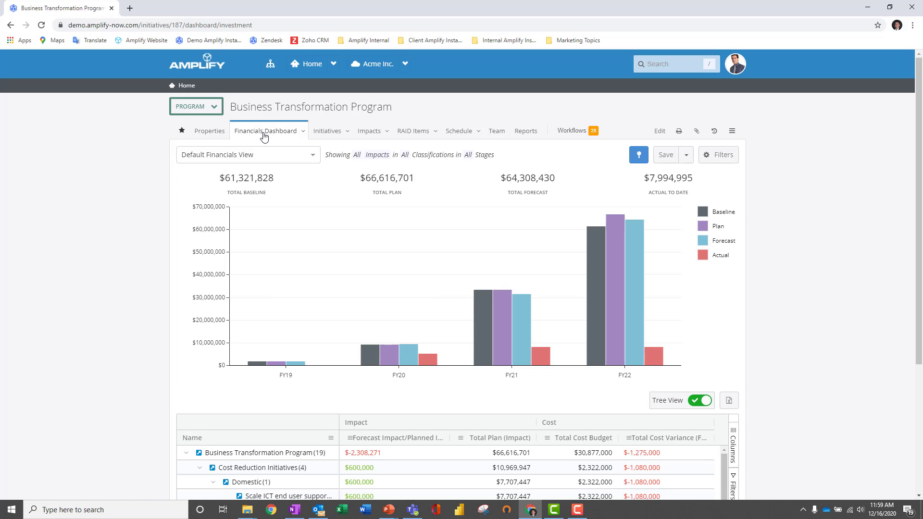
left_click(303, 132)
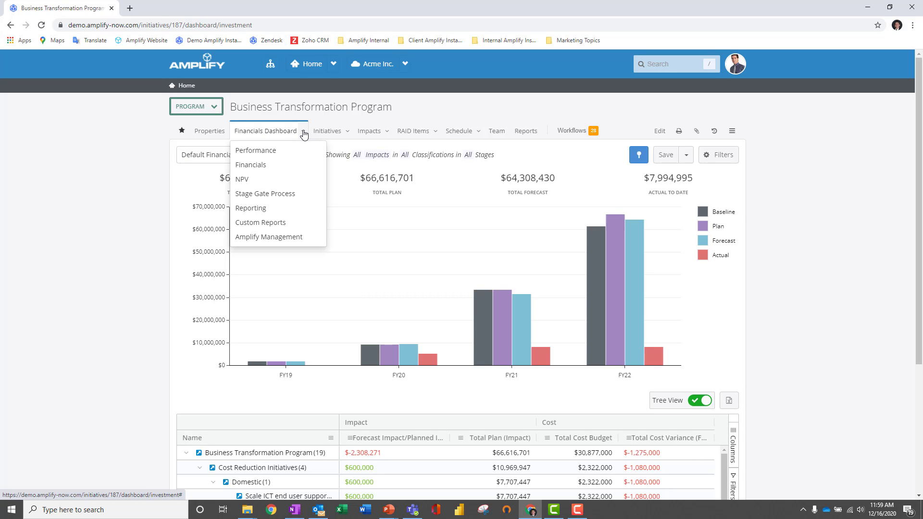
left_click(282, 194)
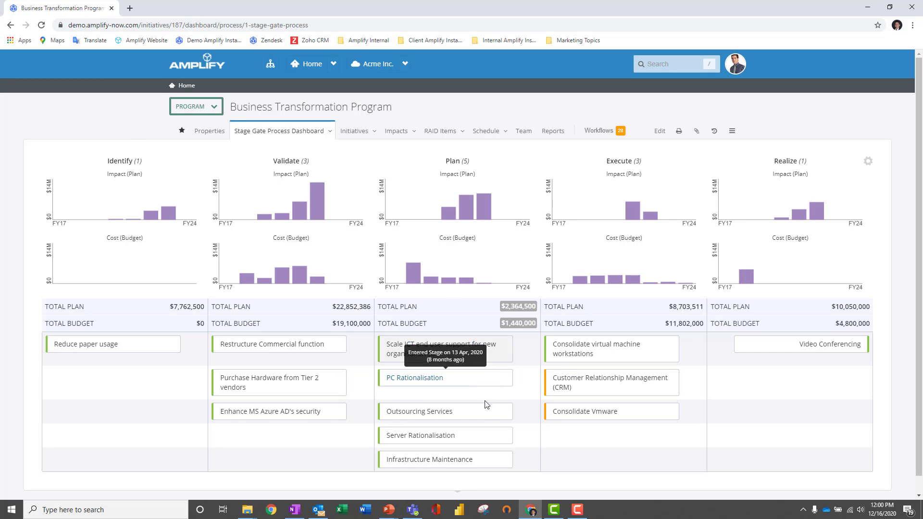
mouse_move(457, 390)
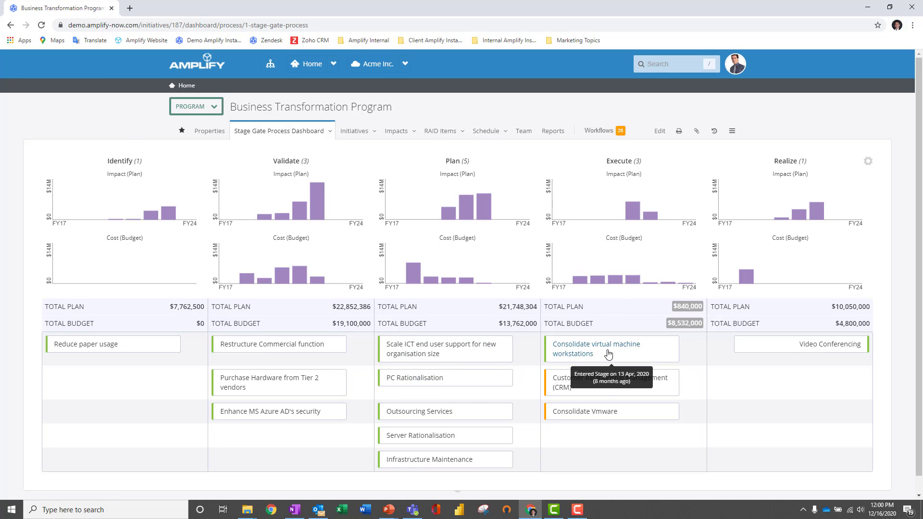
mouse_move(613, 350)
mouse_move(746, 342)
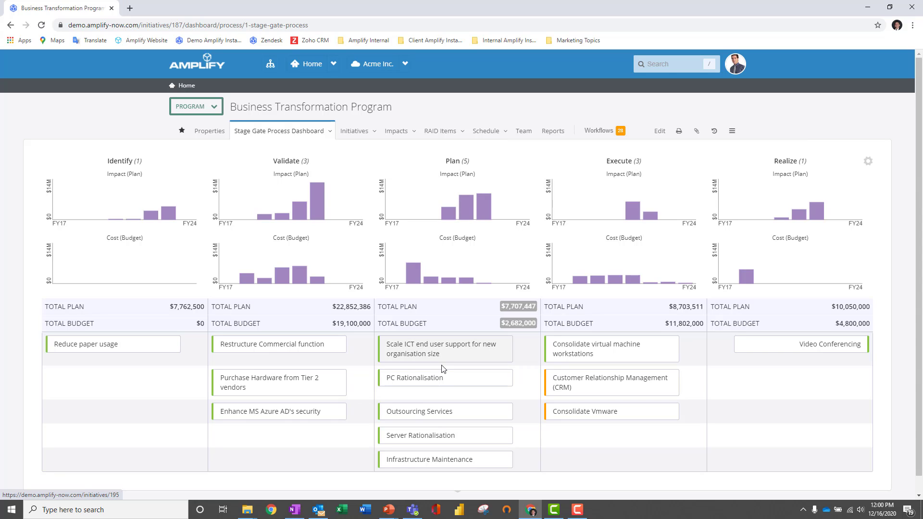
mouse_move(402, 220)
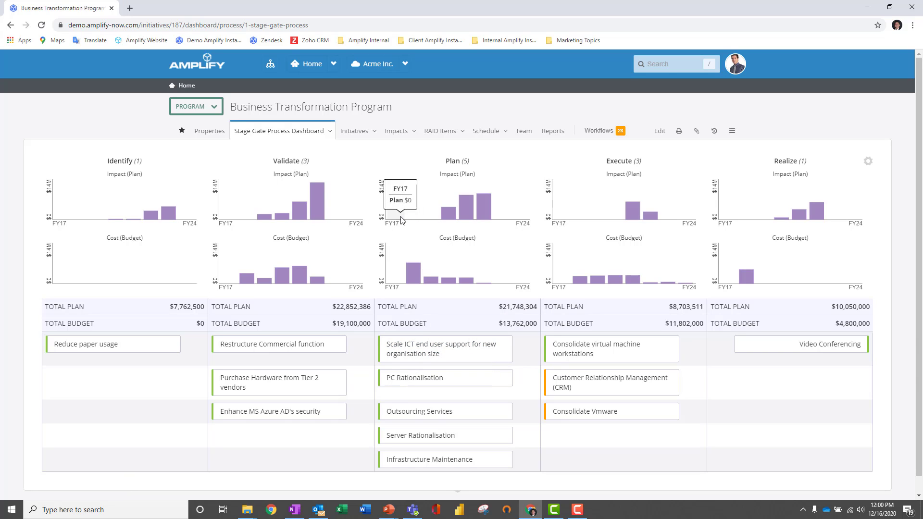
Switch the program to its Financials dashboard and inspect the chart's FY21 and FY22 plan, forecast and actual bars
left_click(332, 132)
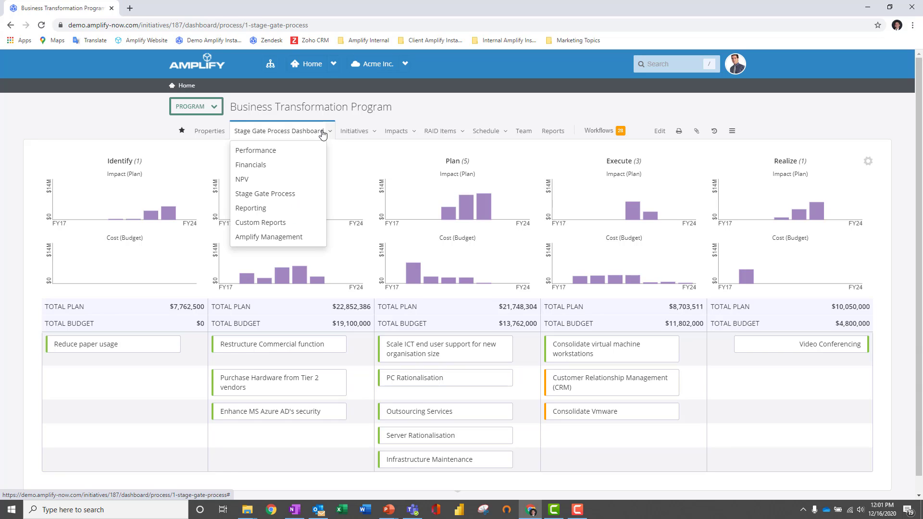
left_click(257, 167)
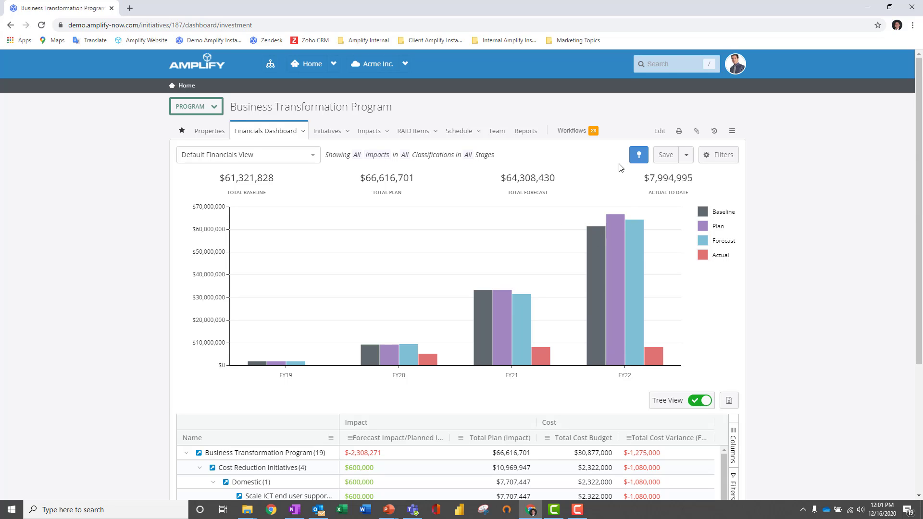
mouse_move(620, 237)
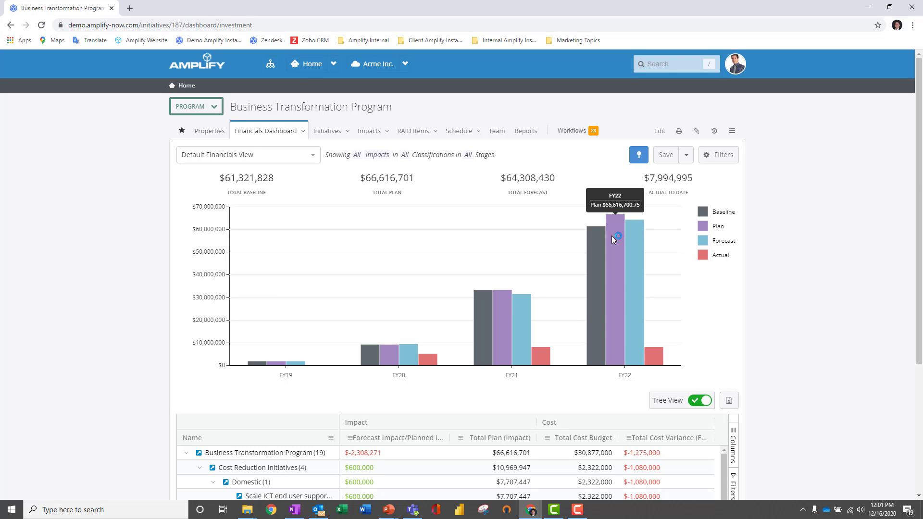
mouse_move(589, 244)
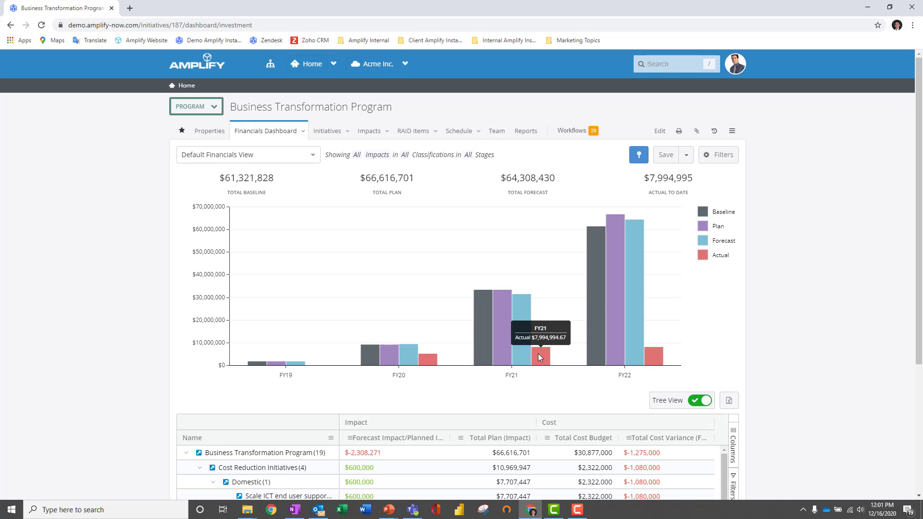
mouse_move(637, 339)
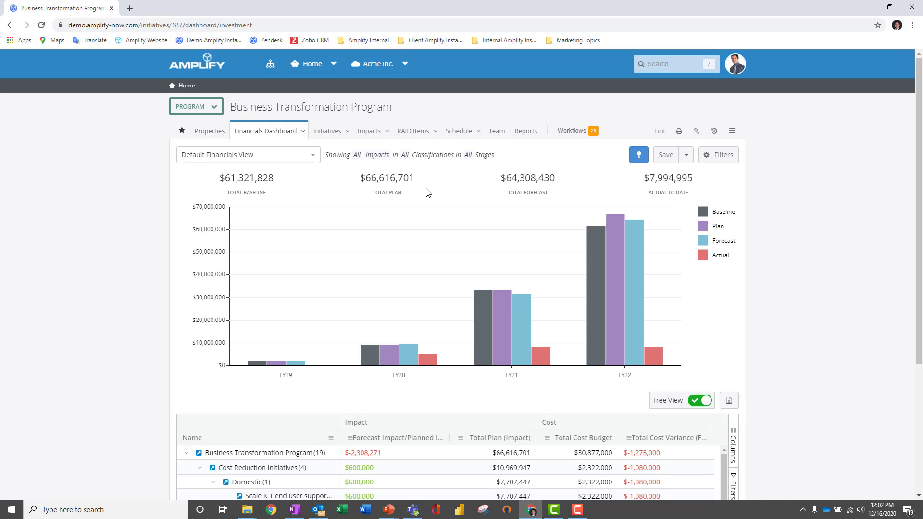
Collapse the four workstreams under Business Transformation Program in the financials table
scroll(428, 192, "down", 4)
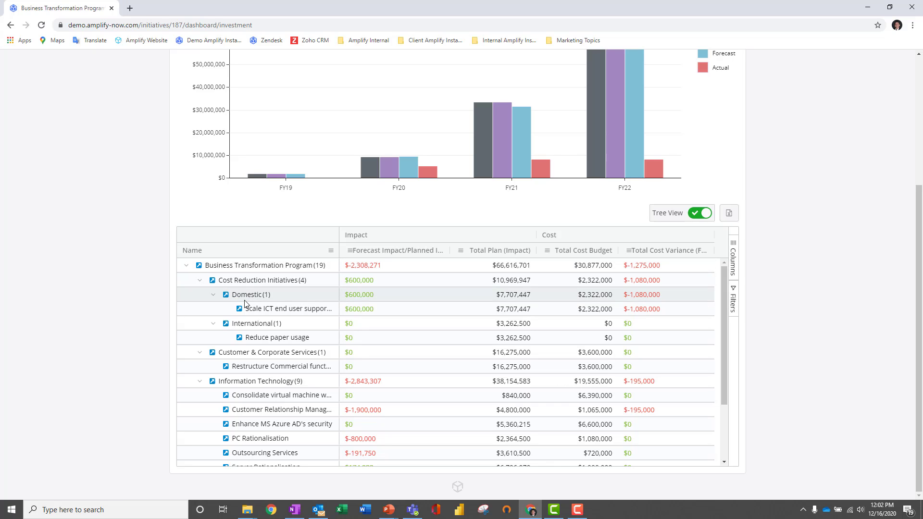
left_click(200, 280)
left_click(199, 295)
left_click(200, 309)
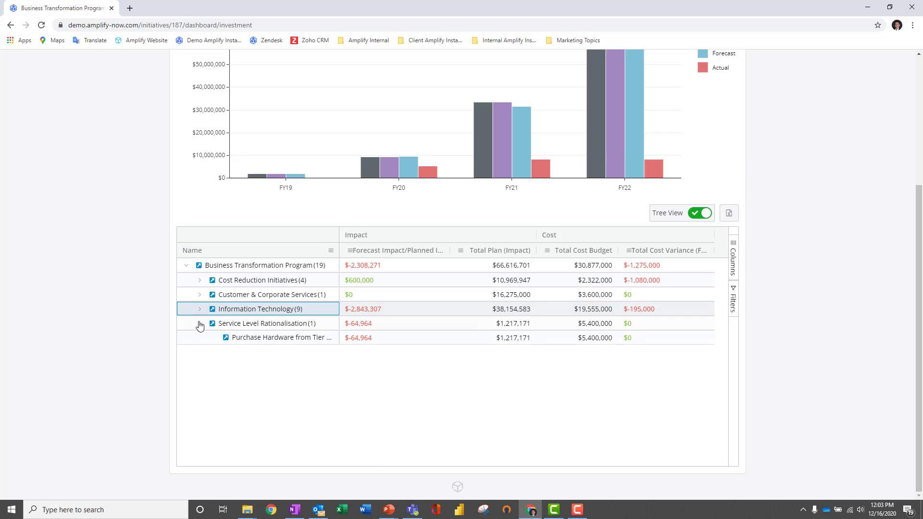
left_click(199, 324)
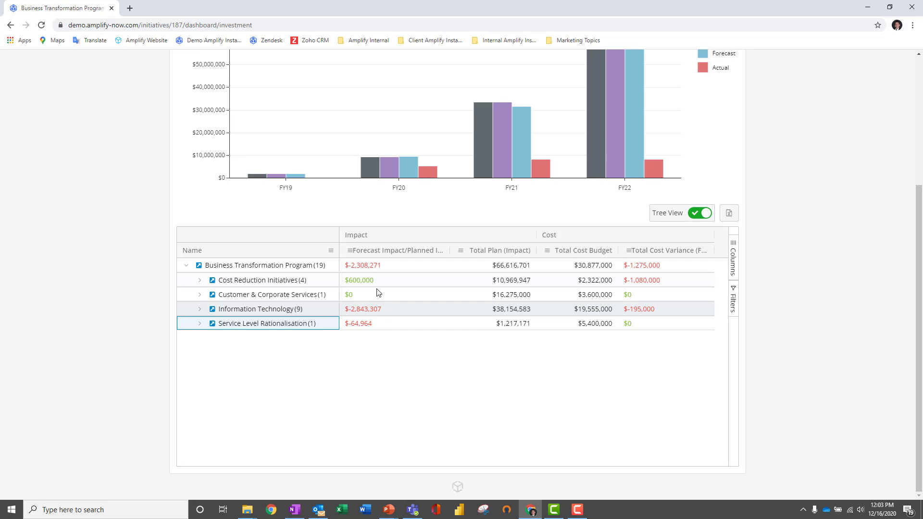
Expand the Information Technology workstream's initiatives in the table and open the workstream's own Financials dashboard
left_click(199, 310)
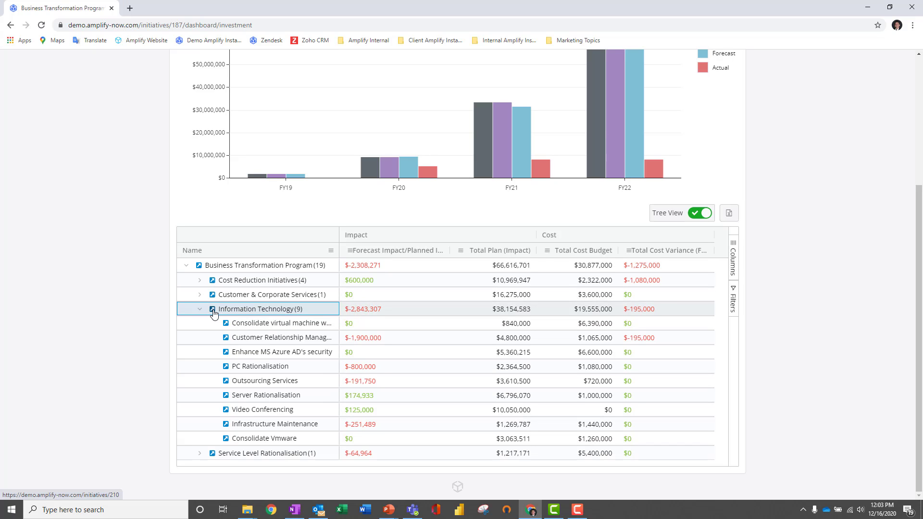
left_click(213, 312)
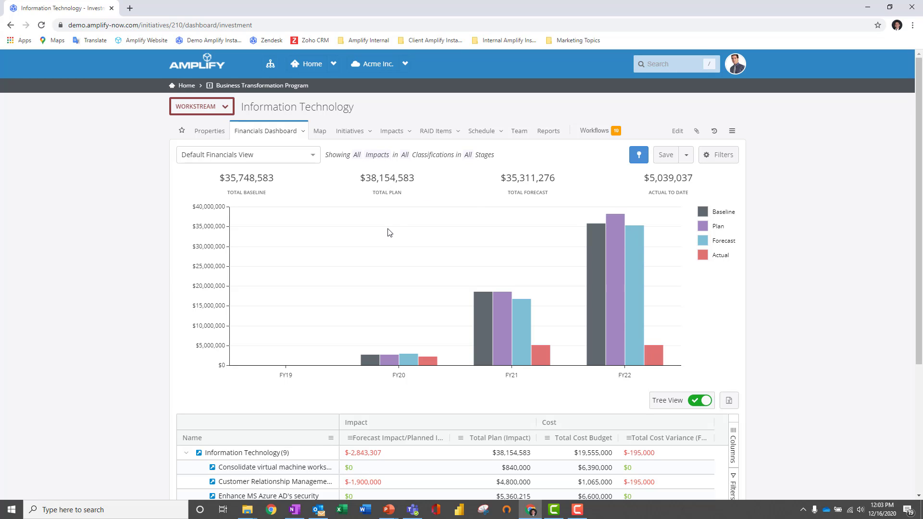
Look over the Information Technology initiatives in the financials table and switch the workstream to its Performance dashboard
scroll(219, 342, "down", 4)
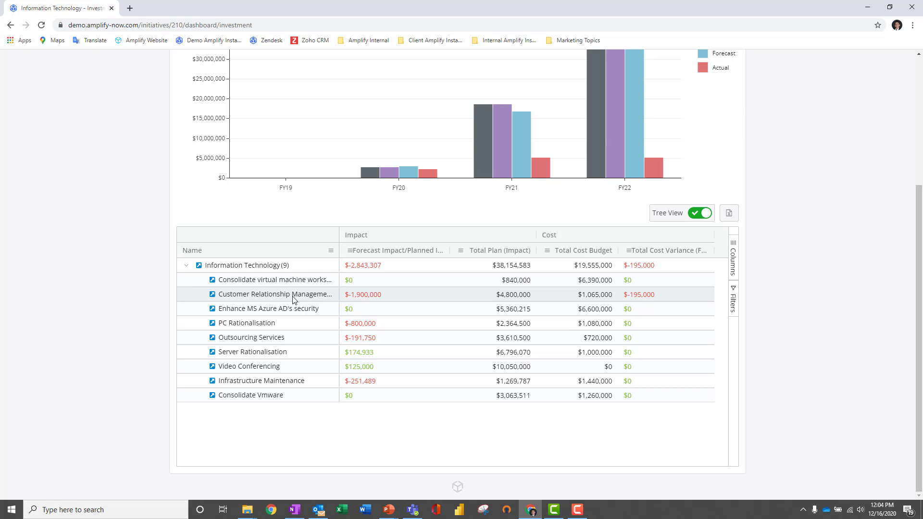
scroll(270, 319, "up", 5)
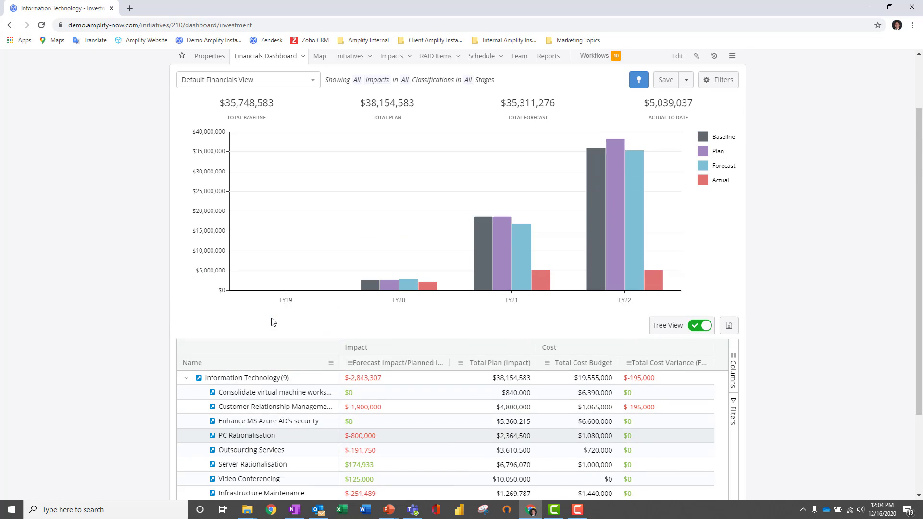
left_click(302, 133)
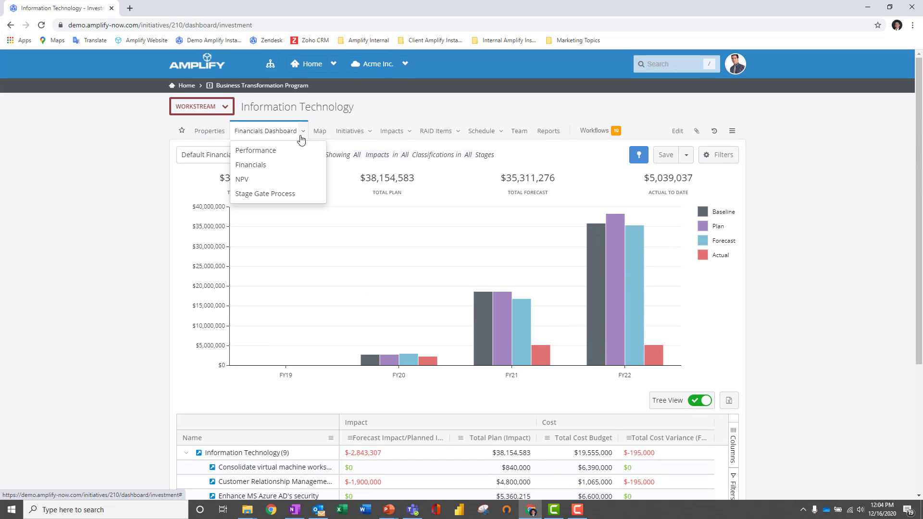
left_click(272, 151)
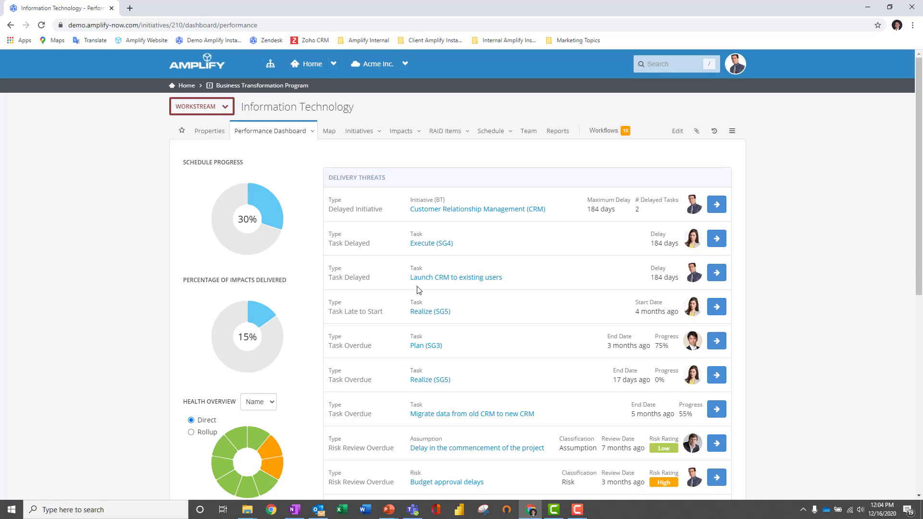
Examine the workstream's delivery threats and open the delayed Customer Relationship Management (CRM) initiative
scroll(417, 290, "down", 5)
scroll(418, 290, "up", 4)
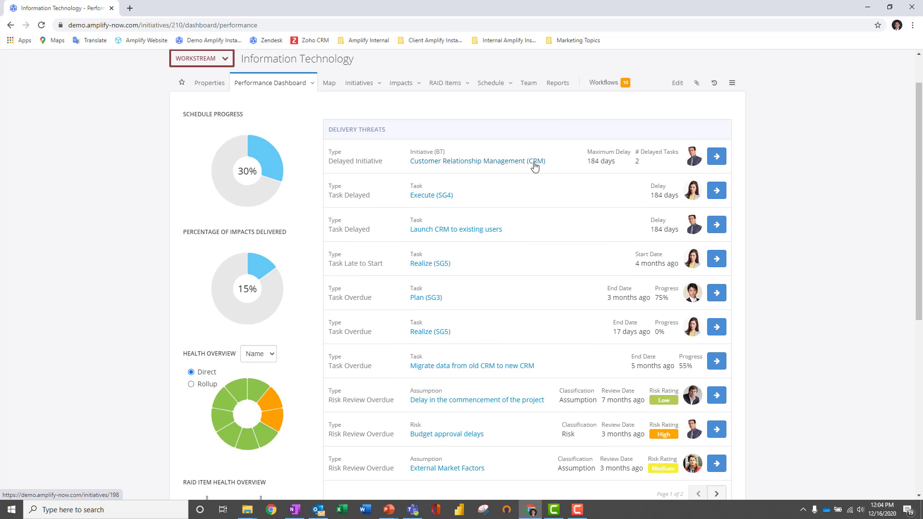
left_click(471, 165)
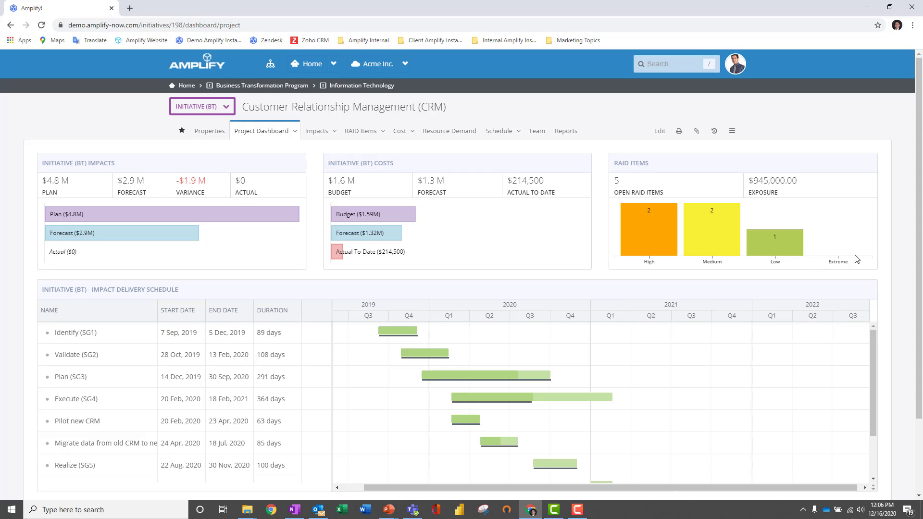
Inspect the CRM initiative's impact delivery schedule and check the delay details of the Launch CRM to existing users task
scroll(857, 260, "down", 2)
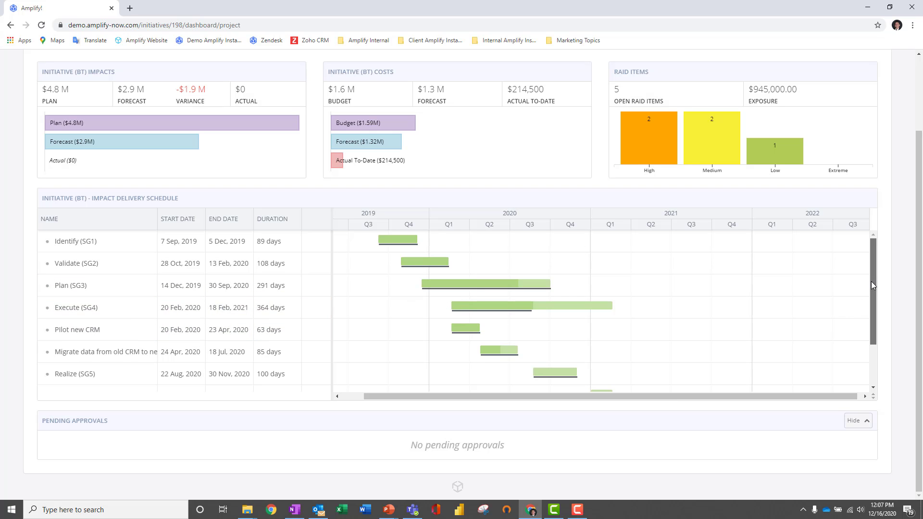
left_click_drag(871, 282, 873, 328)
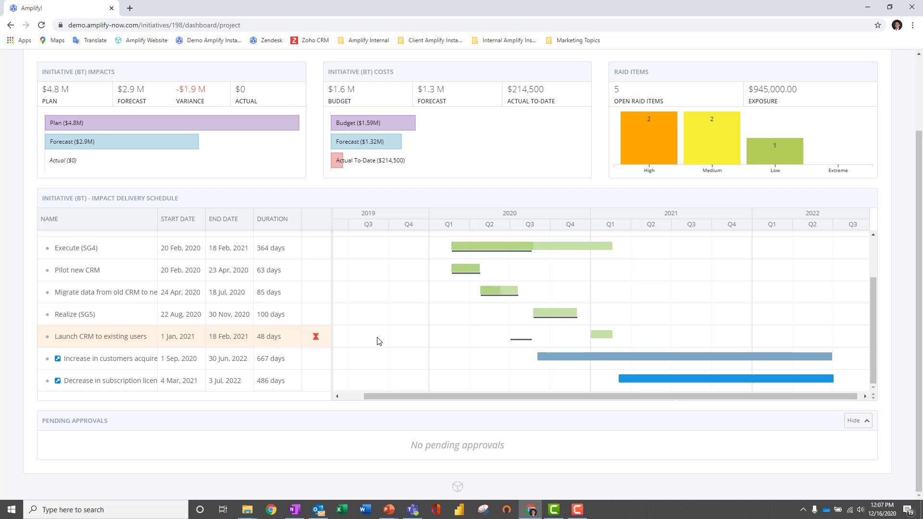
mouse_move(313, 338)
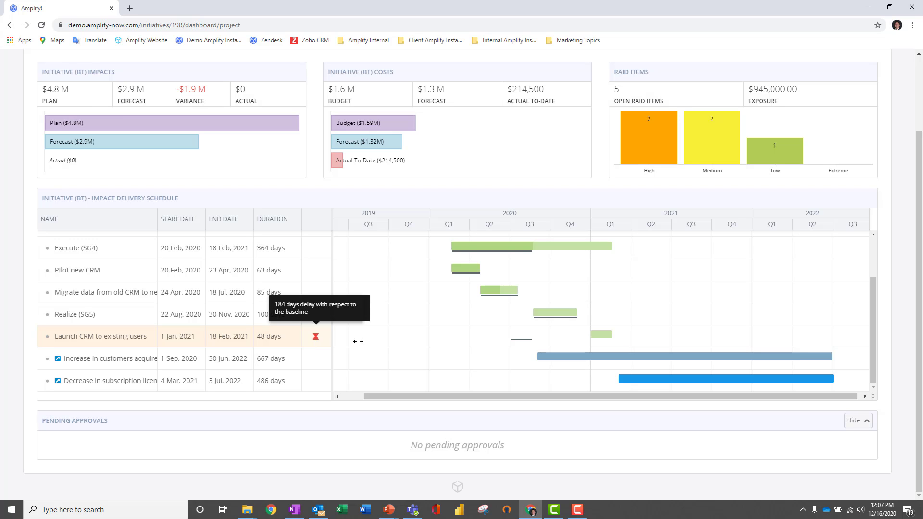
scroll(356, 342, "up", 2)
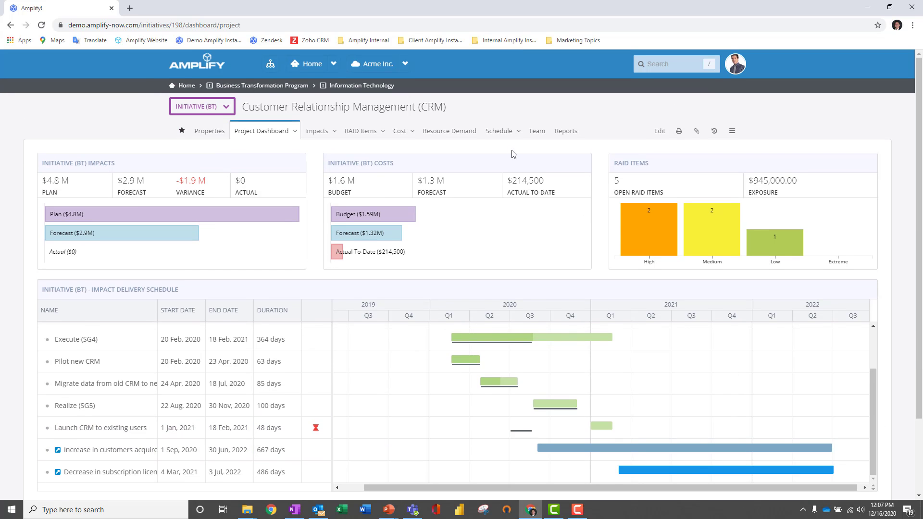
Open the CRM initiative's full schedule, trace the launch task's violated dependency and open the linked decrease in subscription license costs impact
left_click(518, 136)
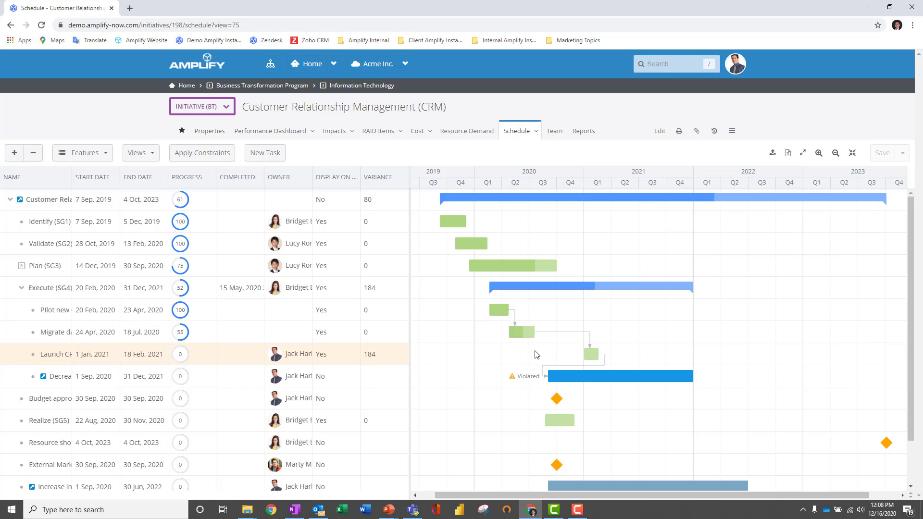
mouse_move(594, 354)
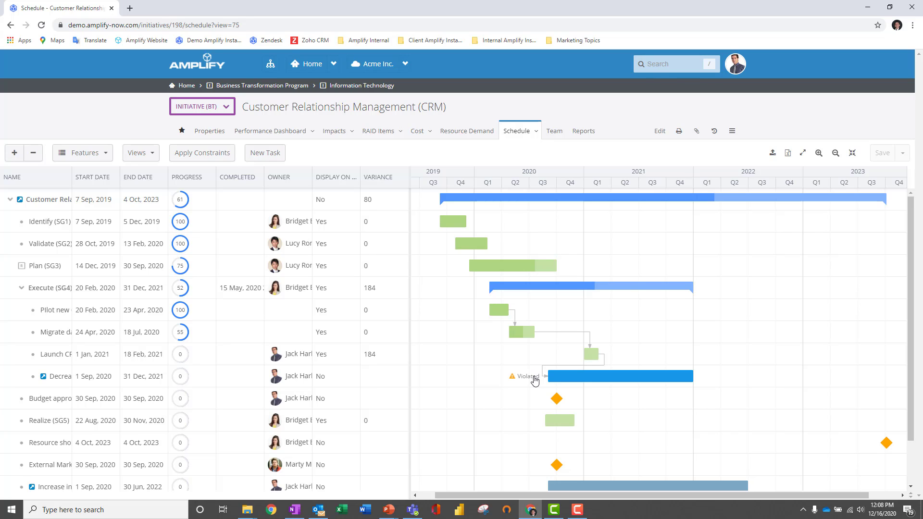
left_click(43, 378)
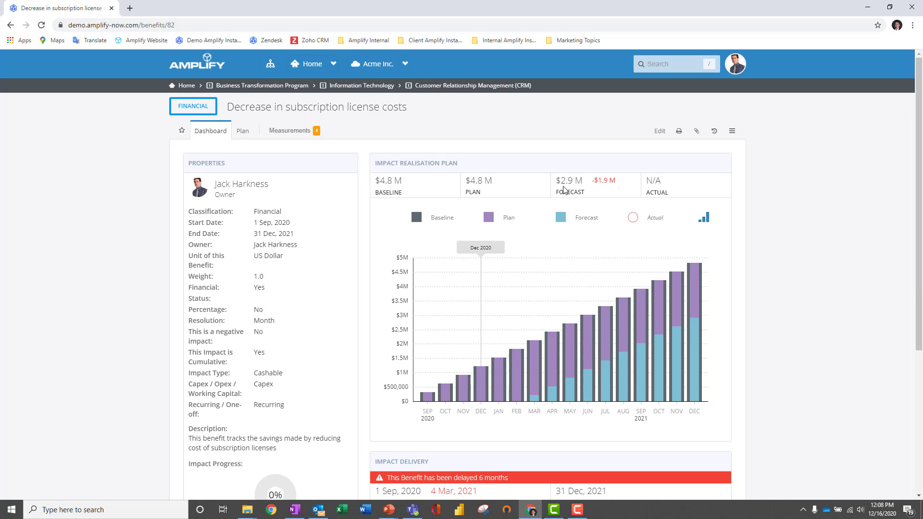
Examine the impact's forecast variance, monthly realisation chart and delivery milestone delay
mouse_move(608, 184)
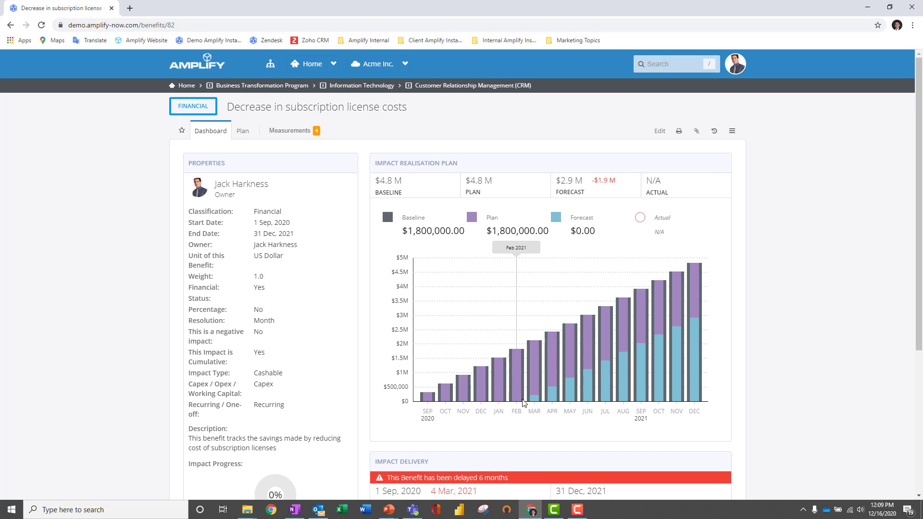
scroll(523, 403, "down", 1)
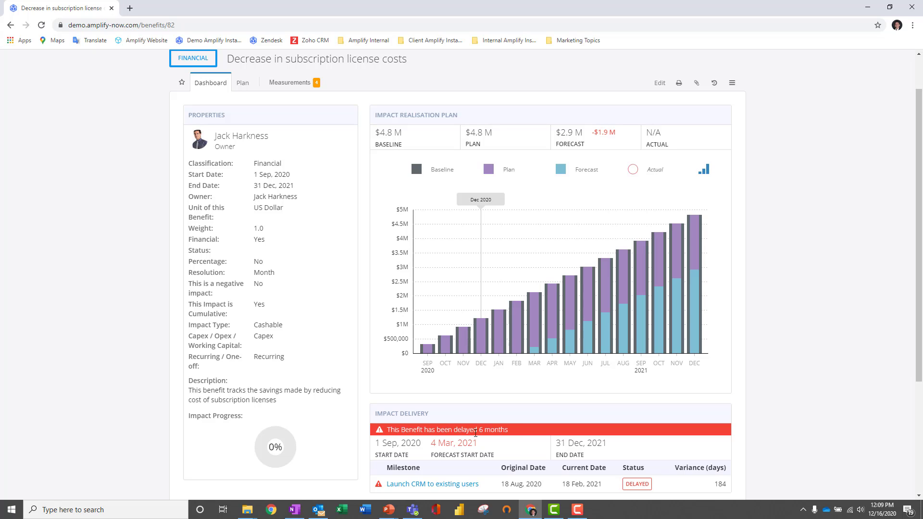
scroll(479, 443, "up", 1)
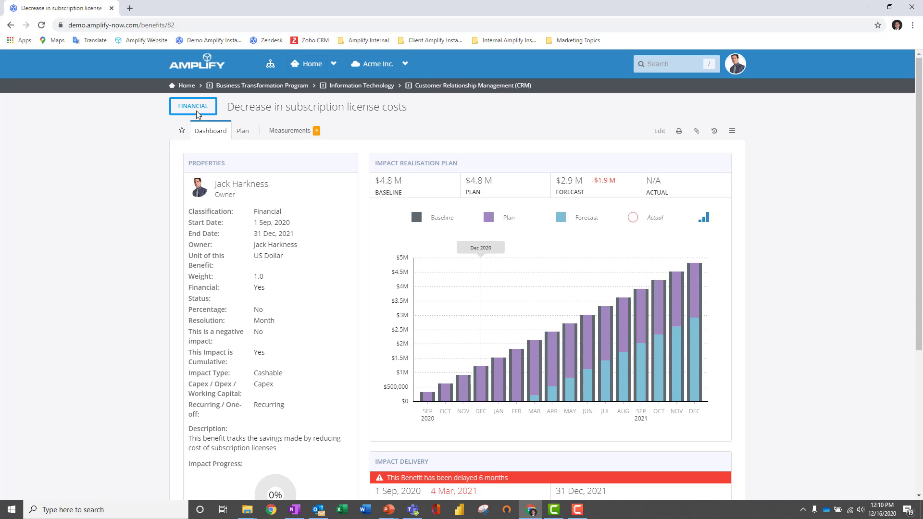
Return to the Business Transformation Program and switch it to the Amplify Management dashboard
left_click(245, 87)
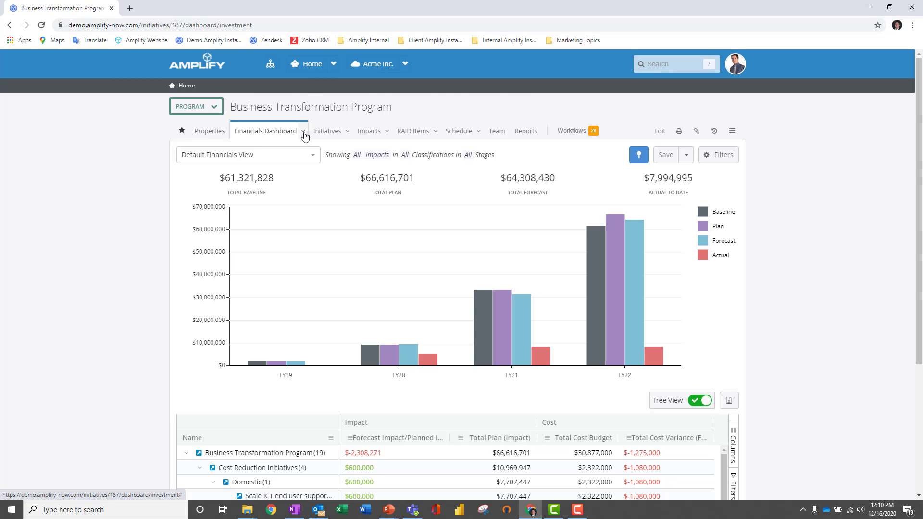
left_click(304, 134)
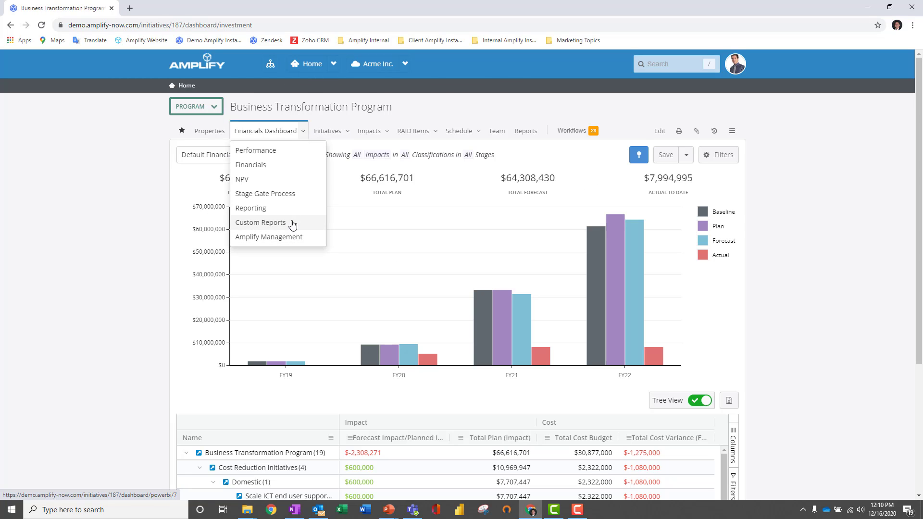
left_click(289, 238)
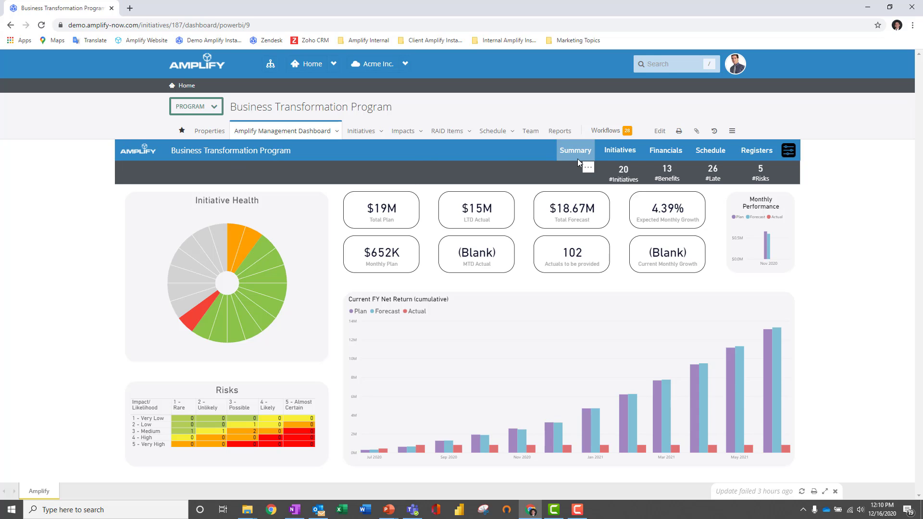
Show the dashboard's Initiatives page and export the Power BI report in PowerPoint format
left_click(610, 153)
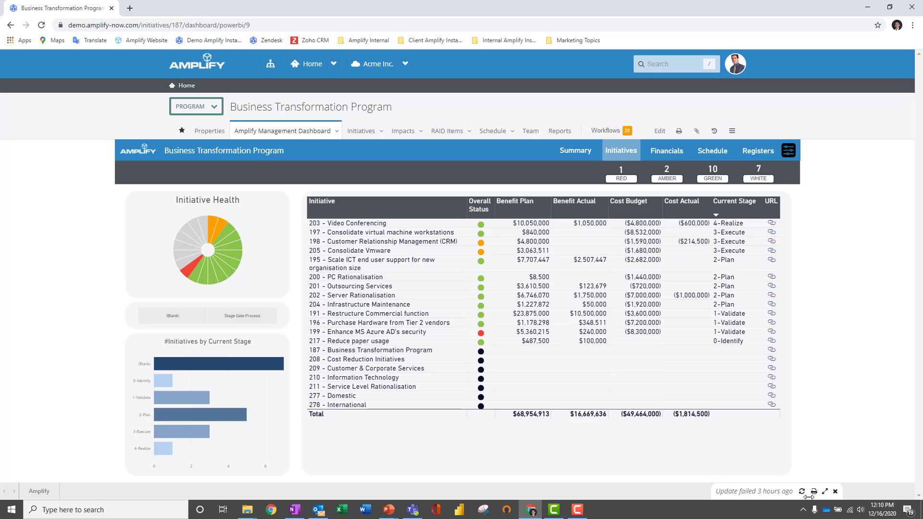
left_click(814, 491)
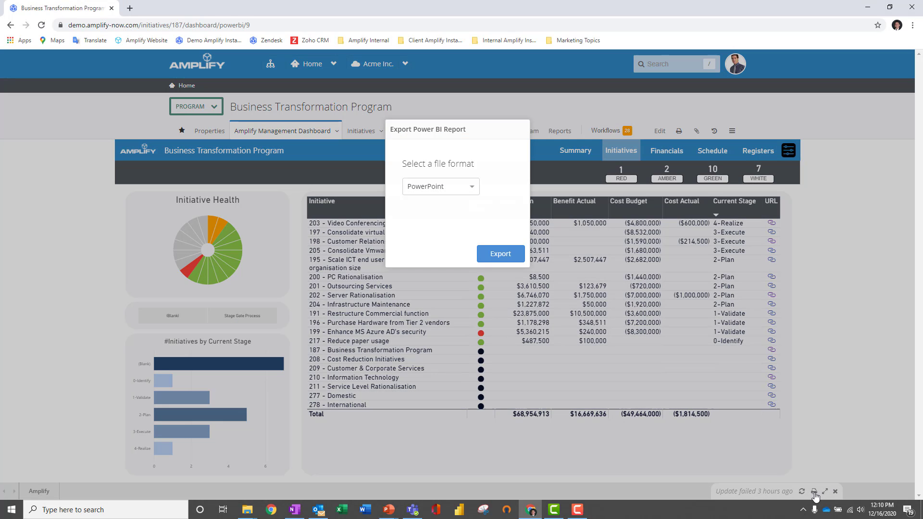
left_click(500, 255)
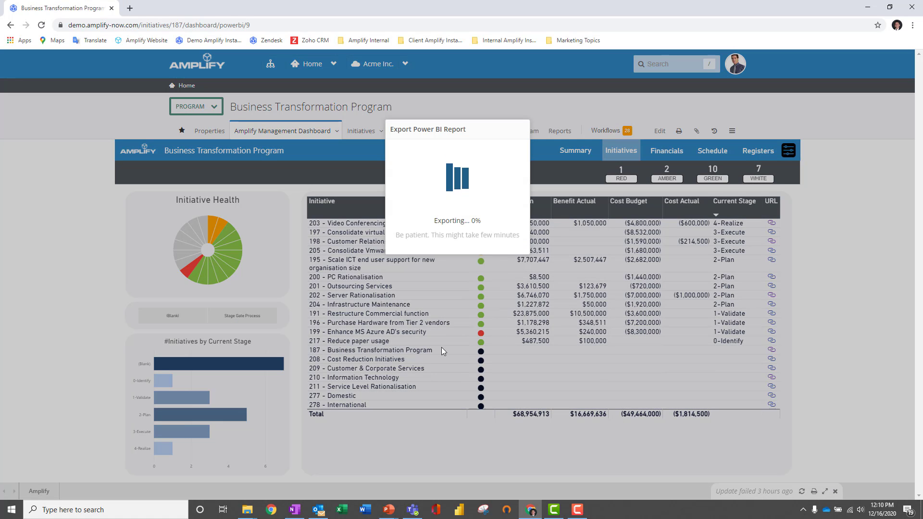
Switch to PowerPoint, bring up the exported Amplify Management presentation and maximize its window
left_click(381, 513)
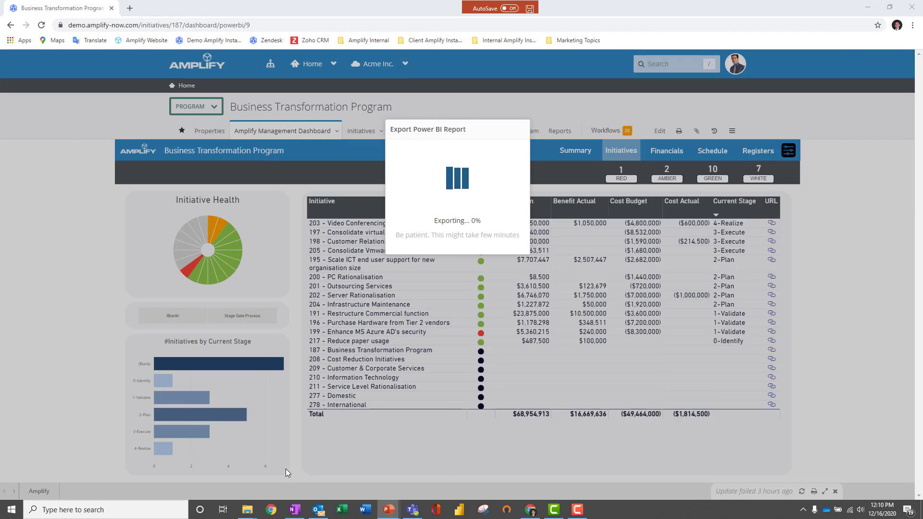
left_click(285, 469)
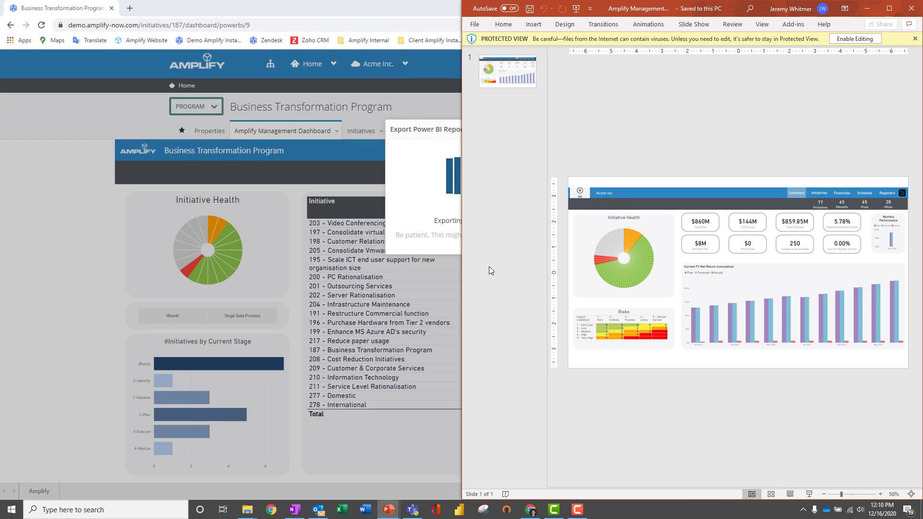
left_click(889, 8)
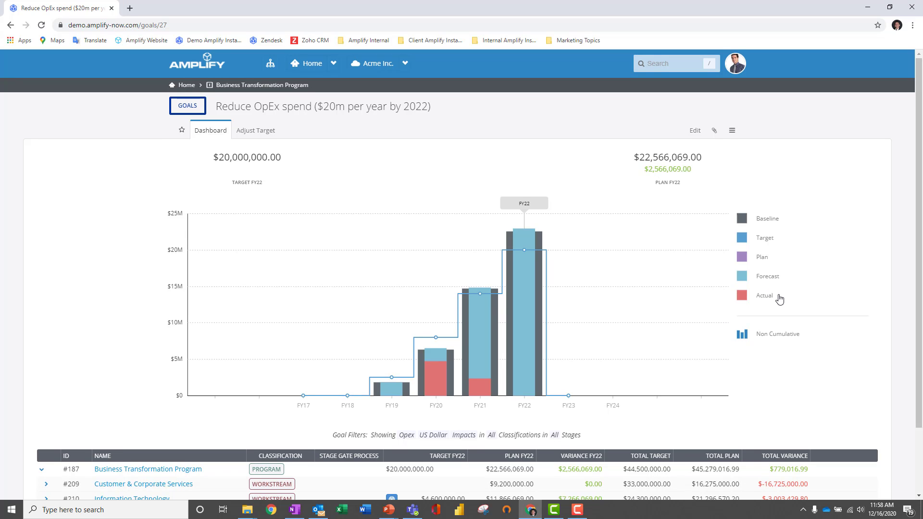
Revisit the goal dashboard and the management dashboard's Initiatives page, and bring up the report's export options
scroll(779, 298, "down", 2)
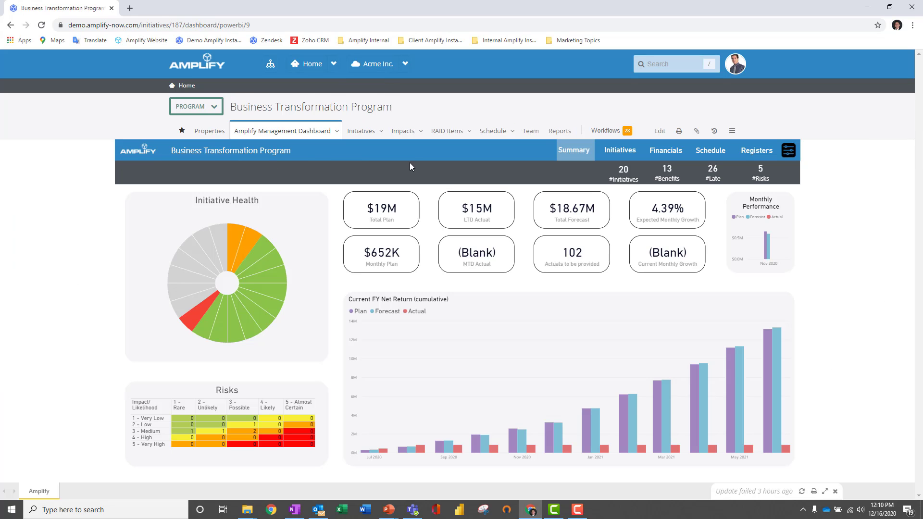
left_click(611, 153)
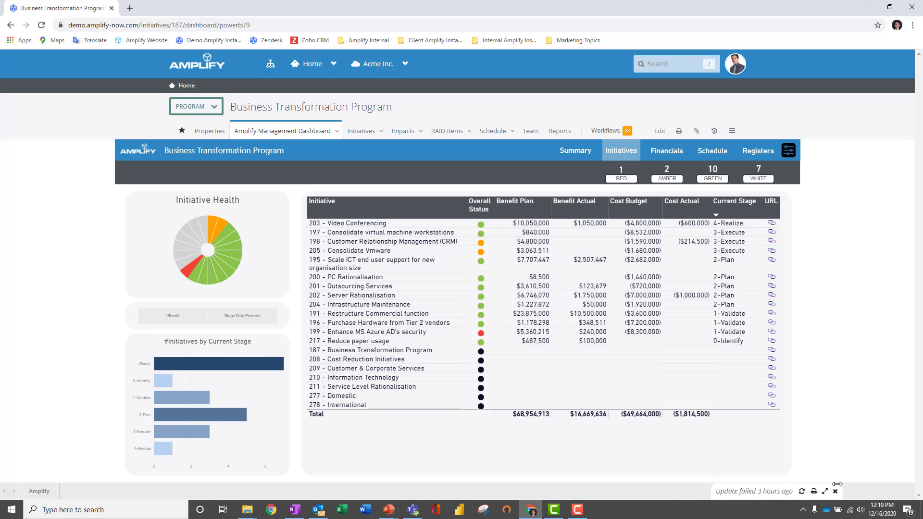
left_click(814, 492)
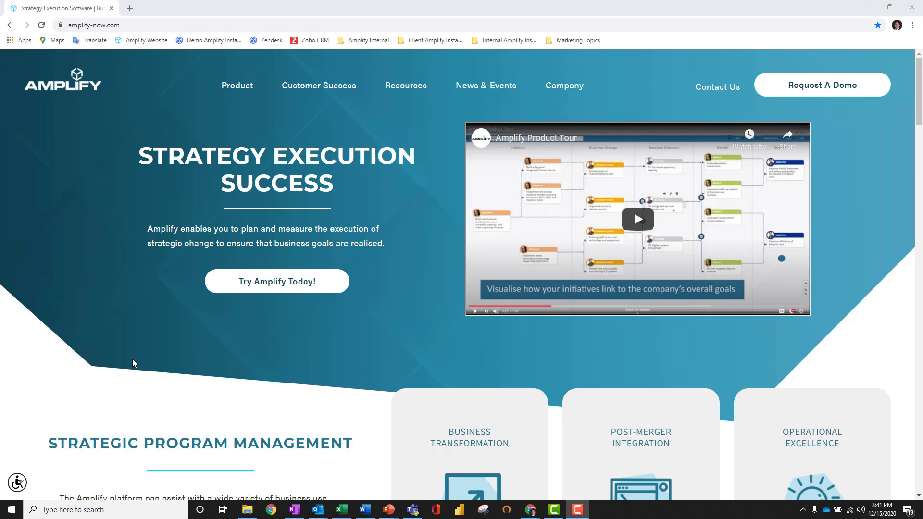
Browse the Amplify website's use cases and site sections, and open the demo request page down to its contact form
scroll(133, 364, "down", 5)
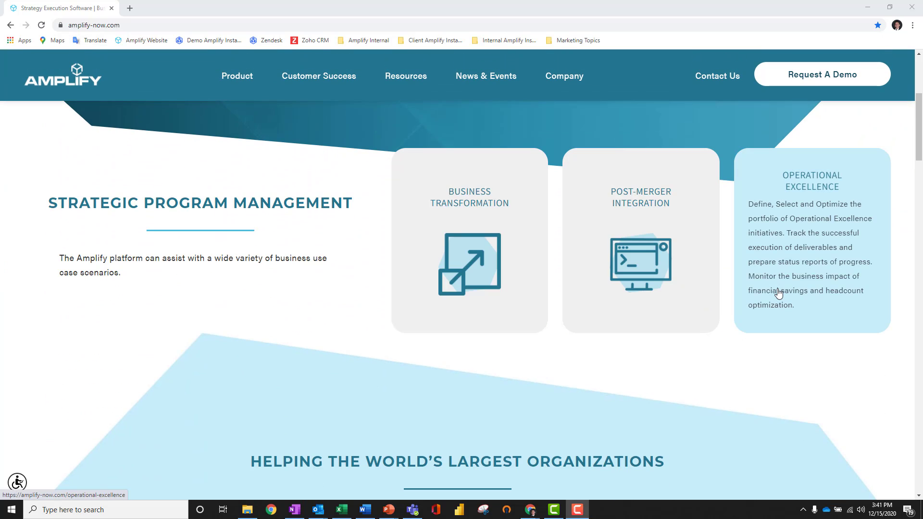
mouse_move(299, 80)
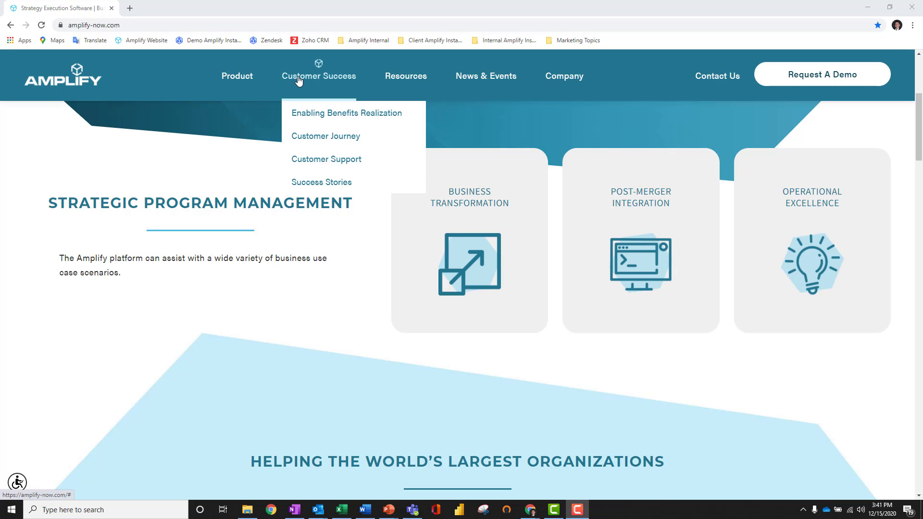
mouse_move(488, 78)
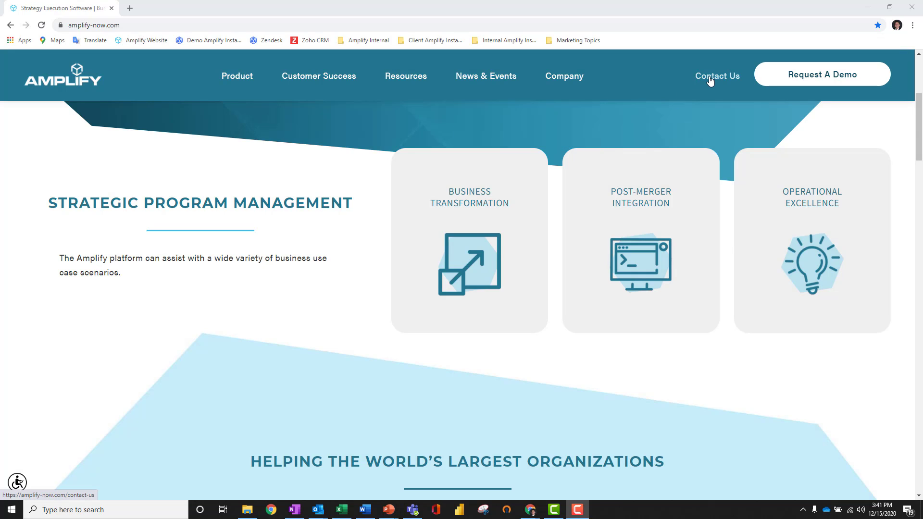
left_click(802, 80)
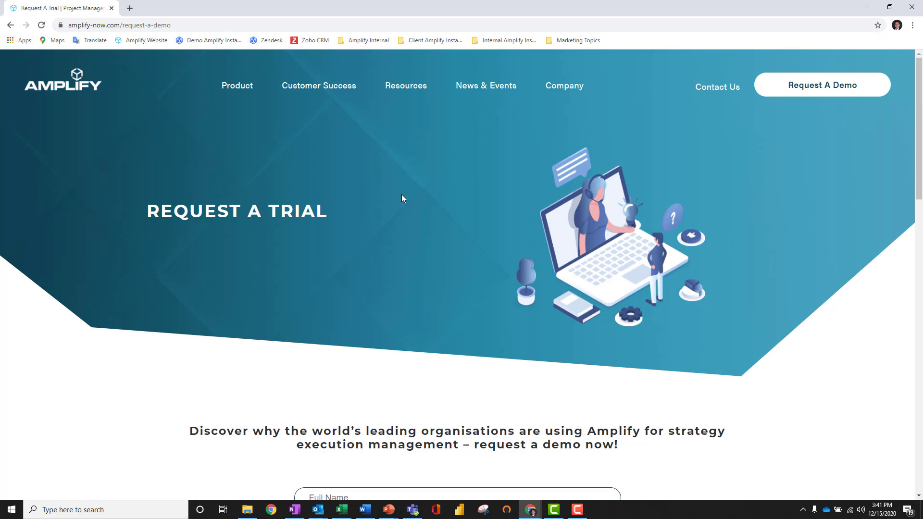
scroll(353, 219, "down", 3)
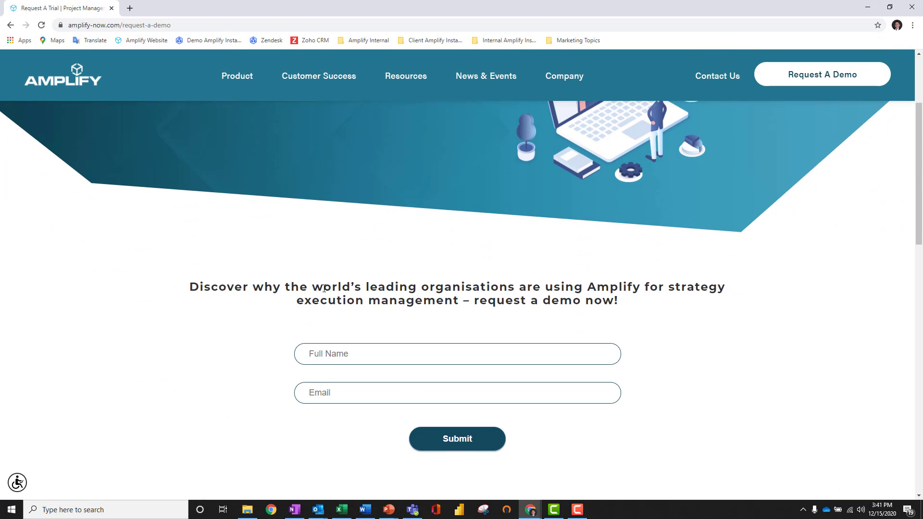